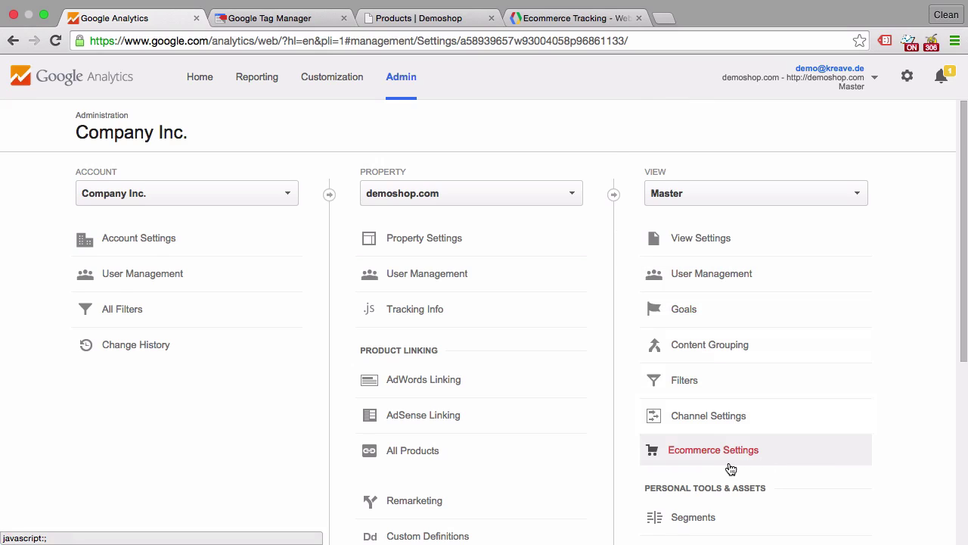
- Enable Ecommerce and Enhanced Ecommerce Reporting in the Master view's Ecommerce Settings and submit the set-up
click(691, 458)
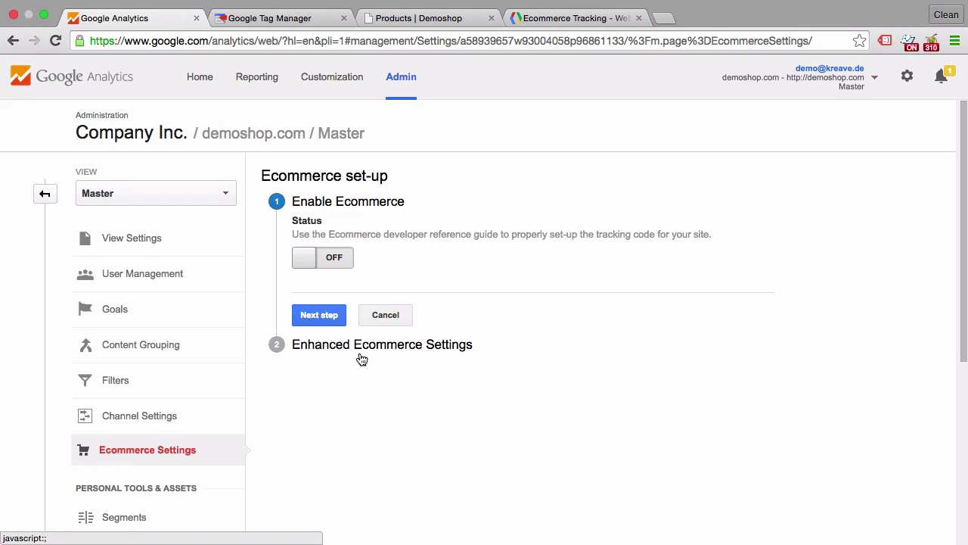
click(311, 257)
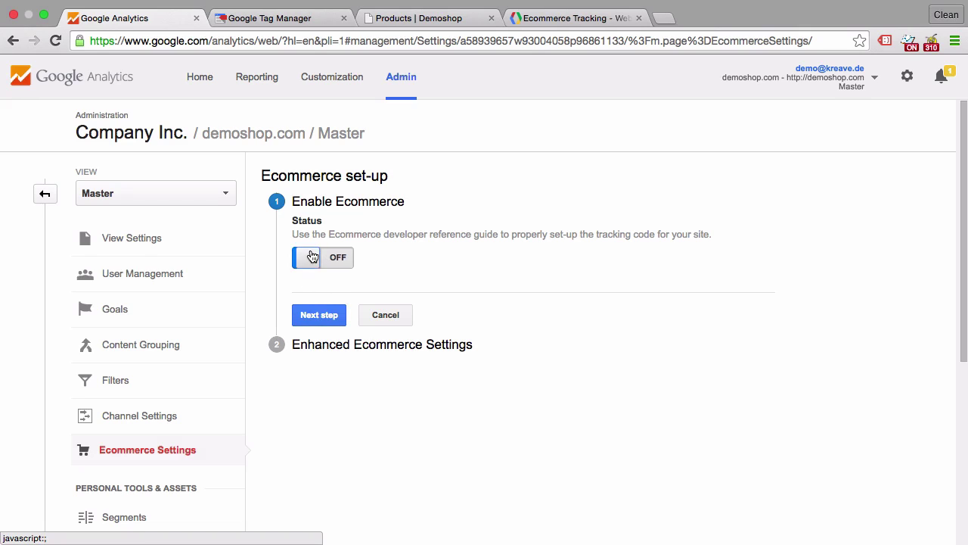
click(310, 323)
click(313, 297)
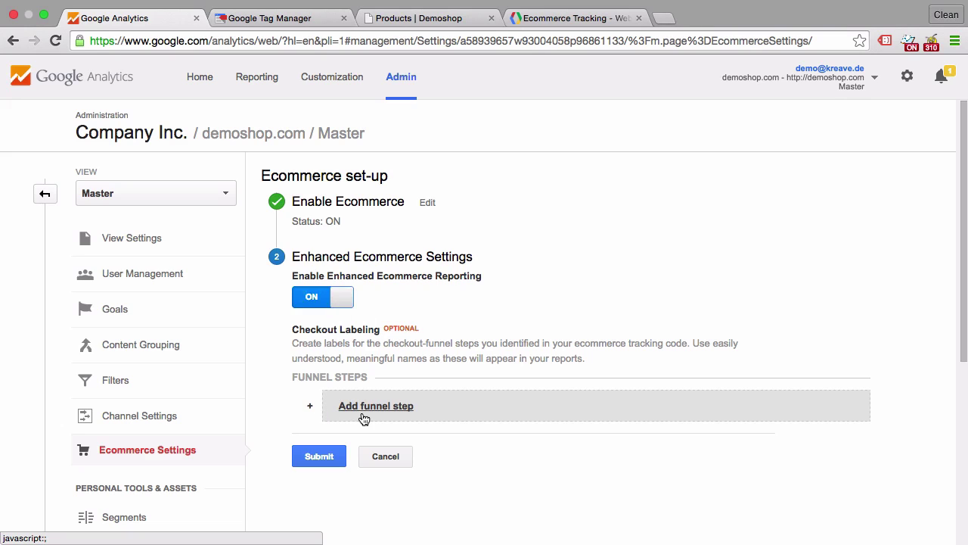
click(330, 454)
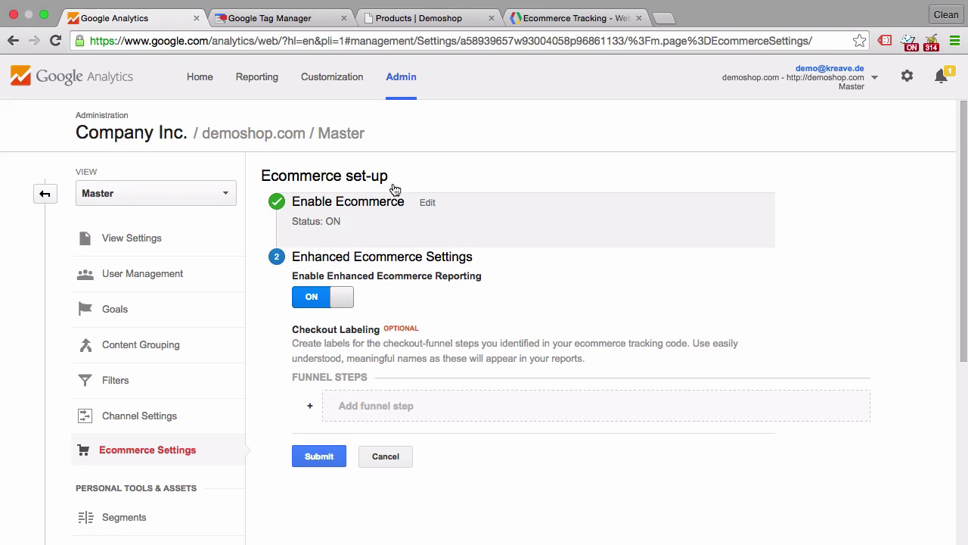
- Switch to the analytics.js Ecommerce Tracking guide and examine its addTransaction and addItem code examples, including the transaction ID
click(596, 23)
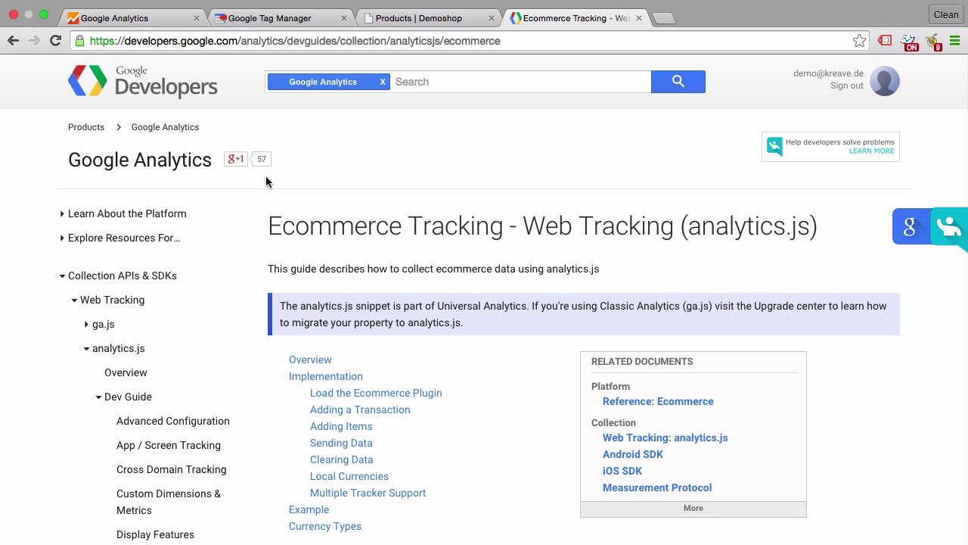
scroll(265, 175, down, 15)
scroll(266, 180, down, 13)
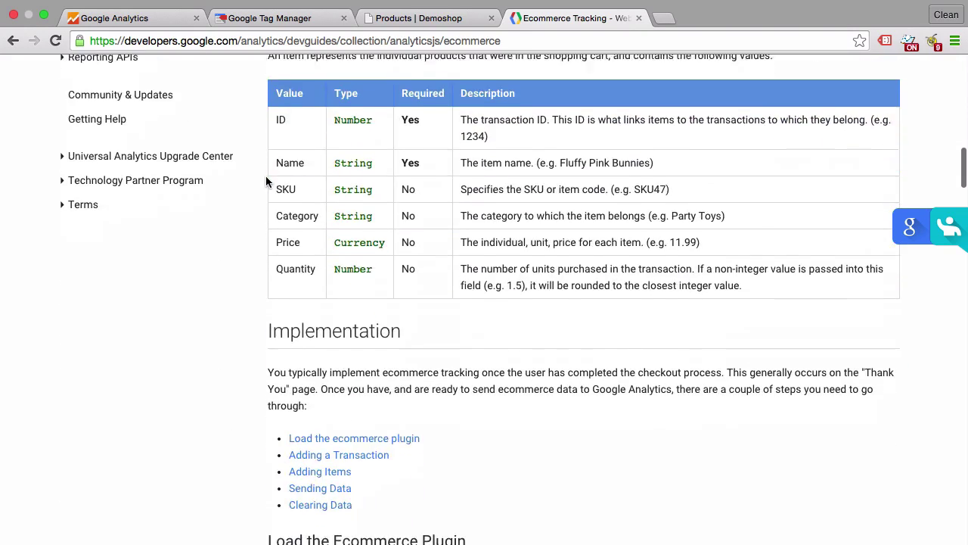
scroll(266, 182, down, 13)
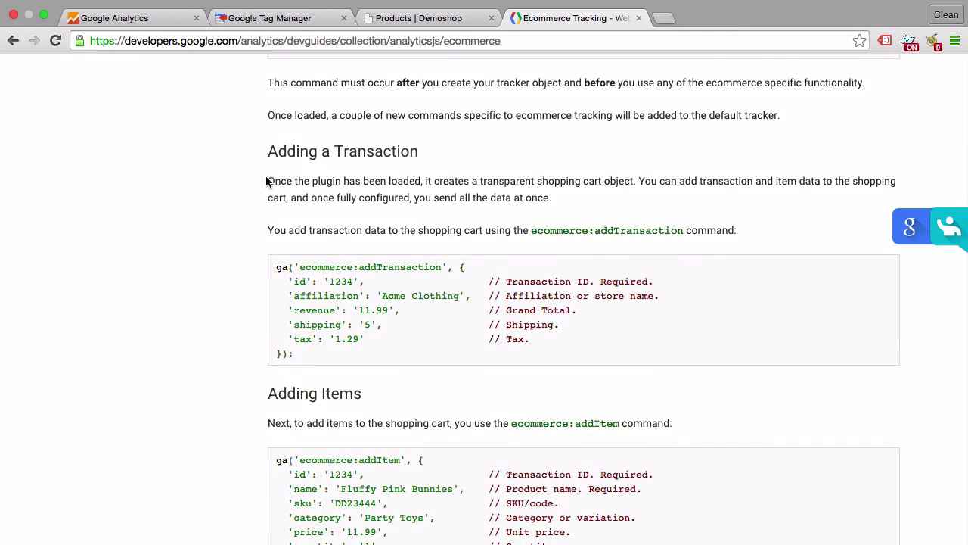
scroll(265, 182, down, 3)
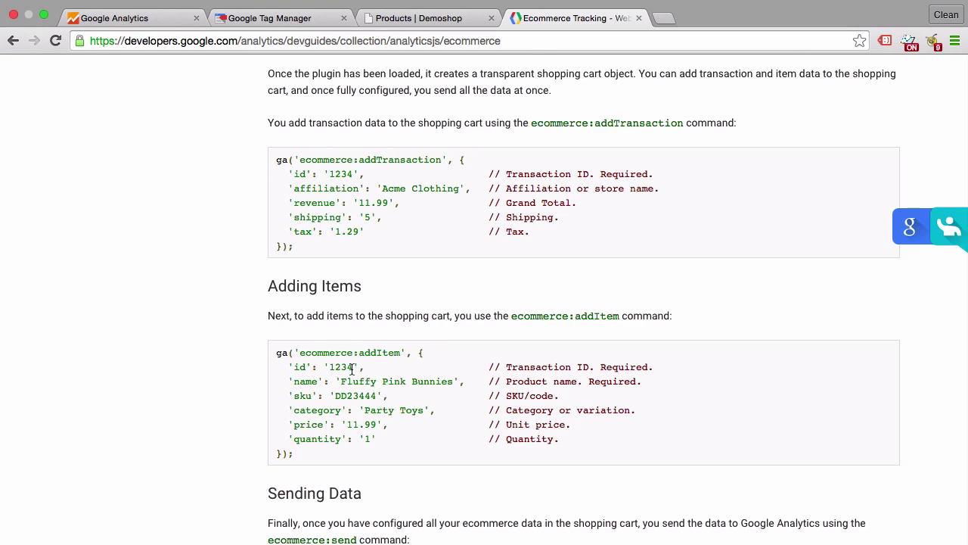
drag(296, 246, 270, 165)
click(275, 186)
double_click(337, 173)
scroll(281, 233, up, 10)
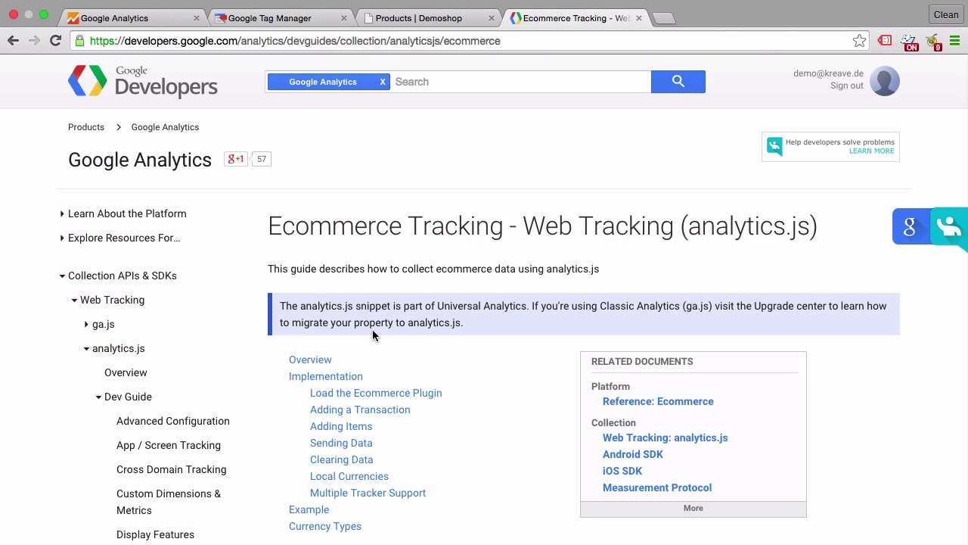
- Open the Enhanced Ecommerce guide and examine the code examples for measuring impressions and actions
scroll(372, 335, down, 5)
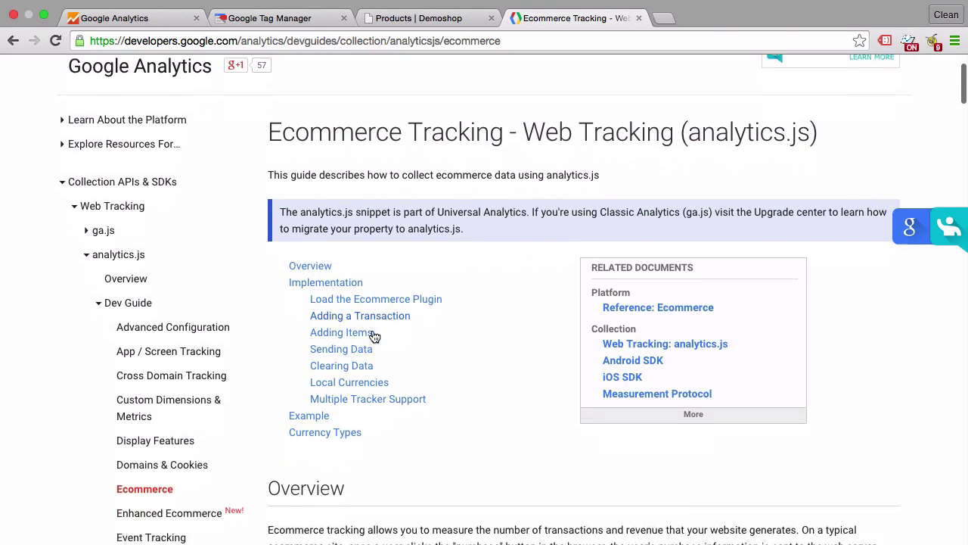
click(201, 327)
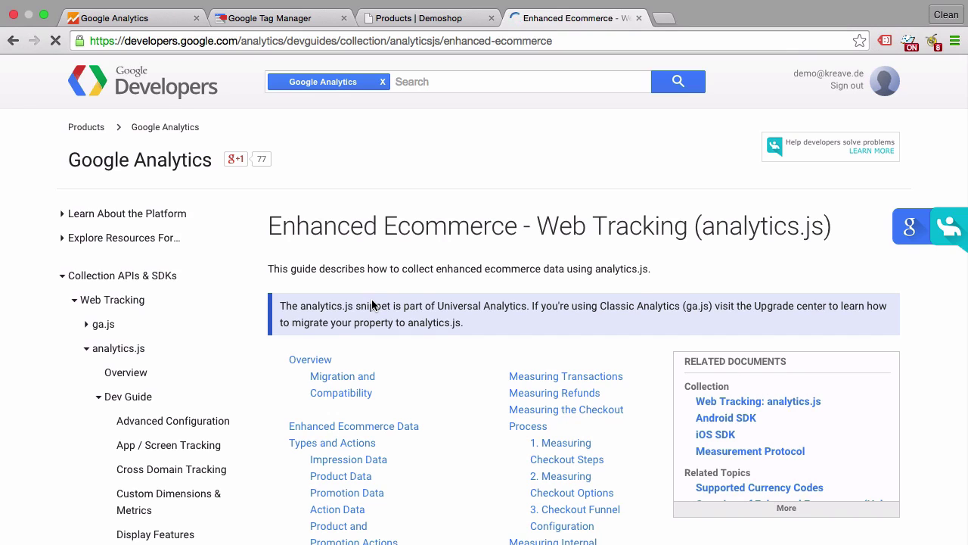
scroll(372, 304, down, 15)
scroll(371, 304, down, 15)
scroll(371, 304, down, 15)
scroll(372, 304, up, 5)
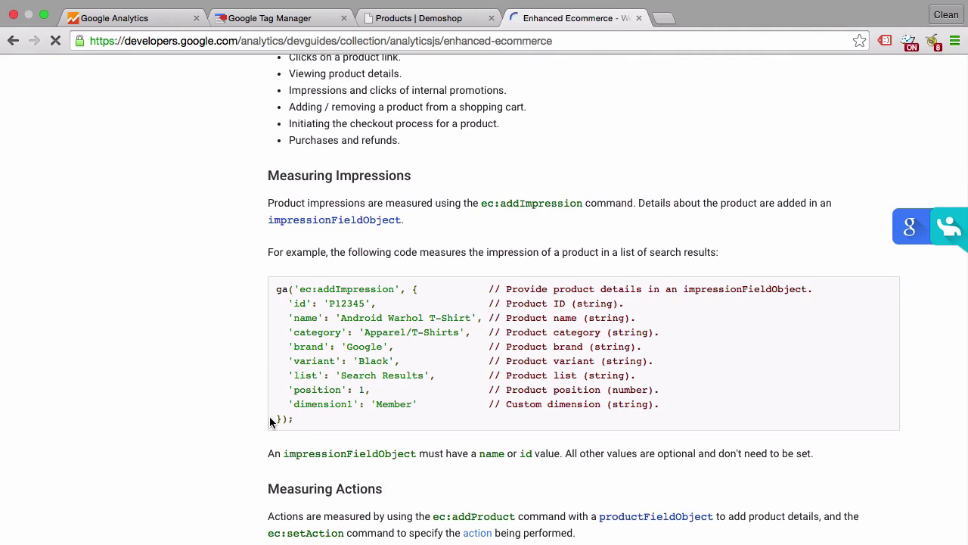
scroll(270, 422, down, 8)
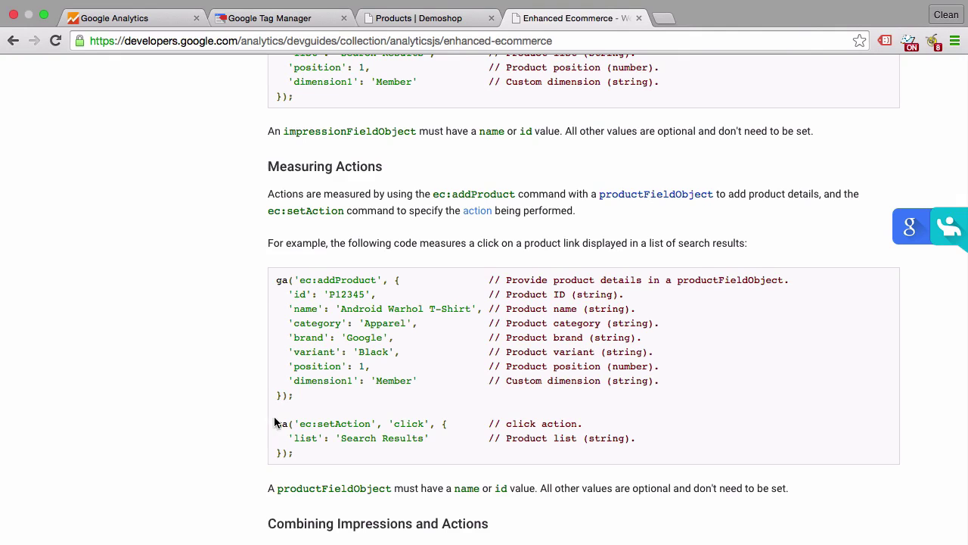
scroll(363, 435, down, 3)
scroll(375, 444, up, 6)
scroll(375, 444, up, 3)
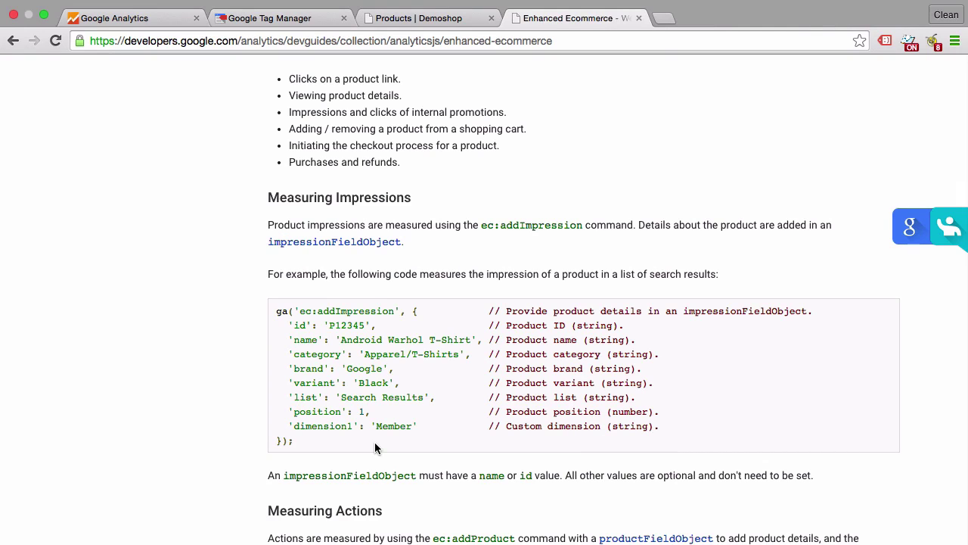
- Review the Enhanced Ecommerce guide's plugin loading instructions and Impression Data fields, ending back at the guide's introduction
scroll(374, 442, up, 7)
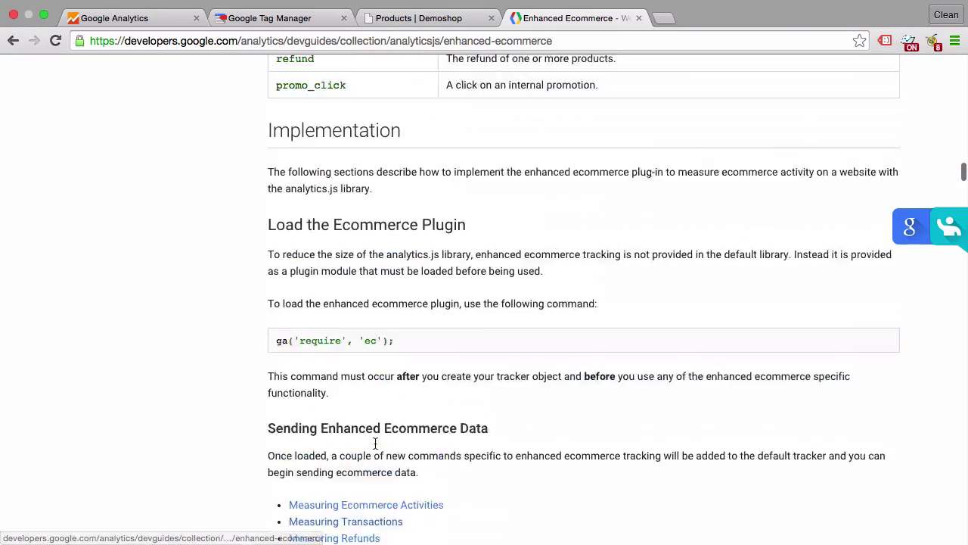
scroll(374, 442, up, 2)
scroll(375, 443, down, 15)
scroll(374, 442, up, 5)
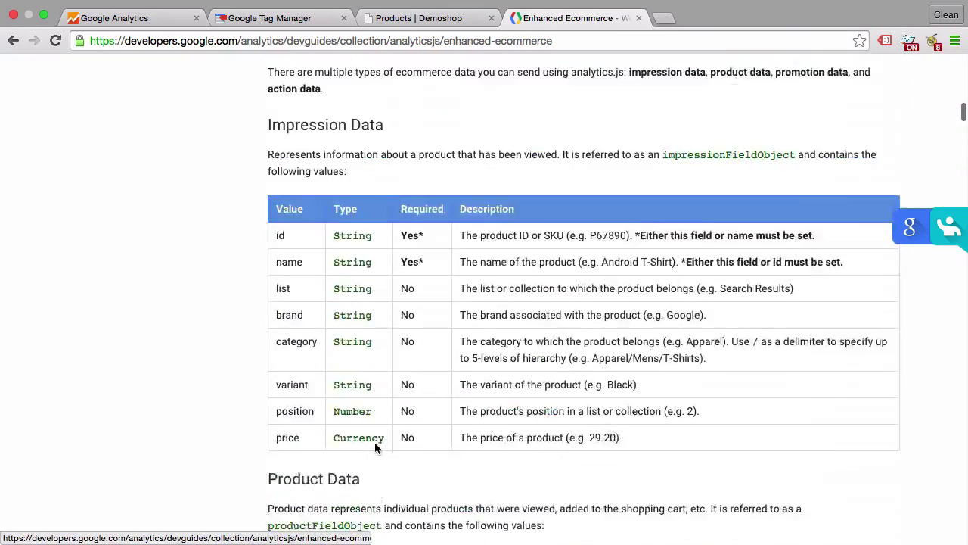
scroll(375, 448, up, 10)
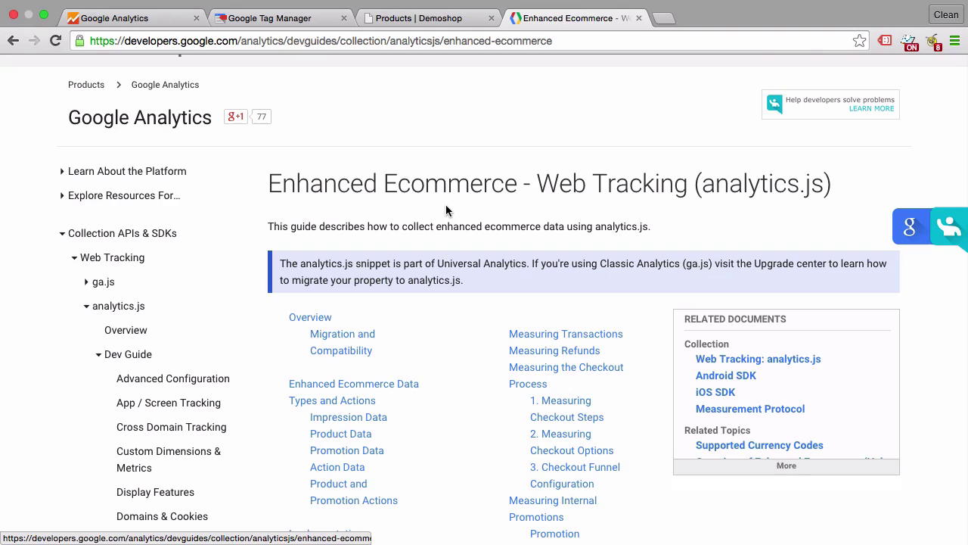
- Look at the Demoshop shop page, and open the Ecommerce Overview report for the Master view in Google Analytics
click(427, 16)
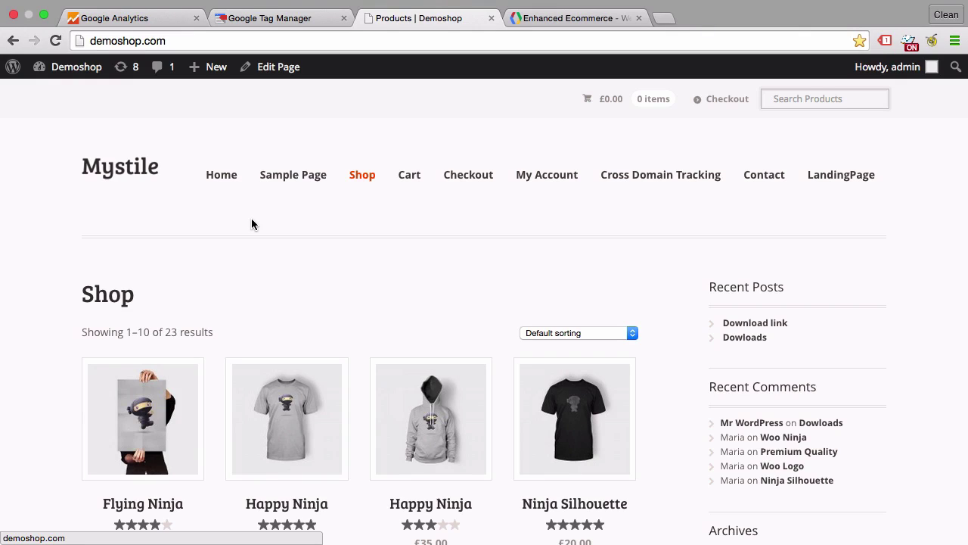
click(129, 17)
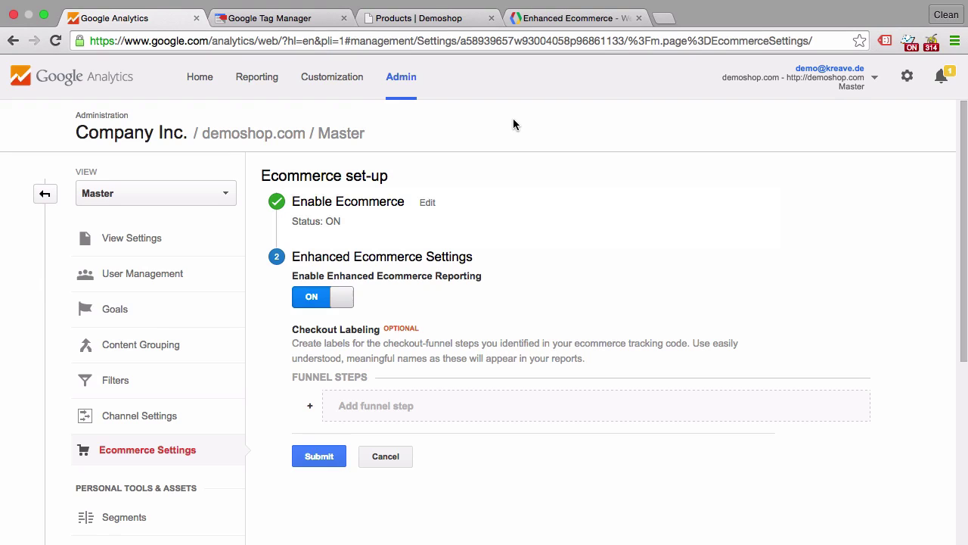
click(44, 195)
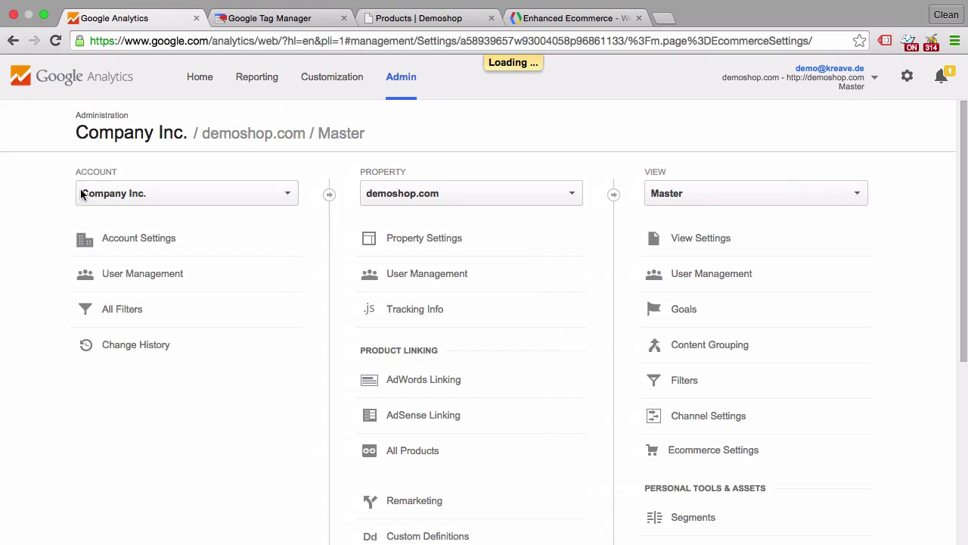
click(243, 83)
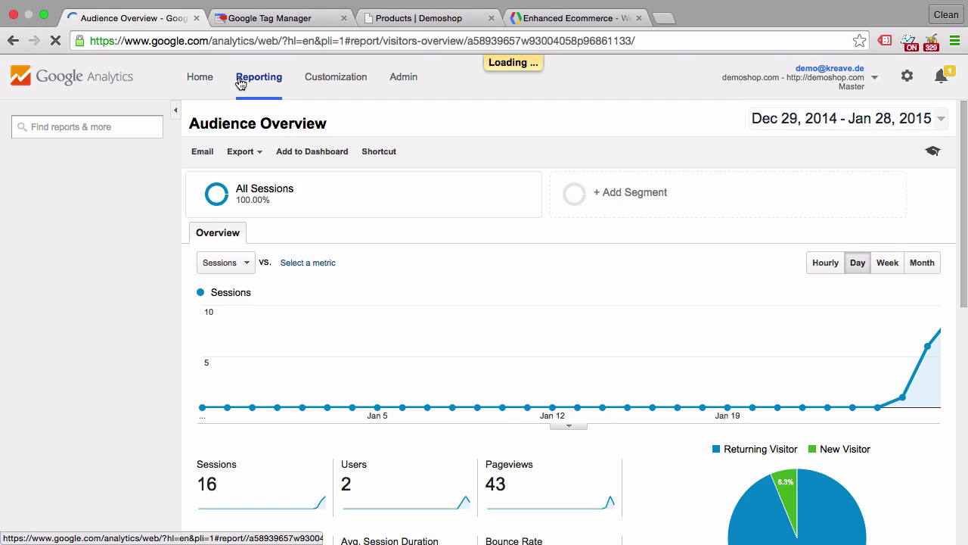
scroll(9, 425, down, 10)
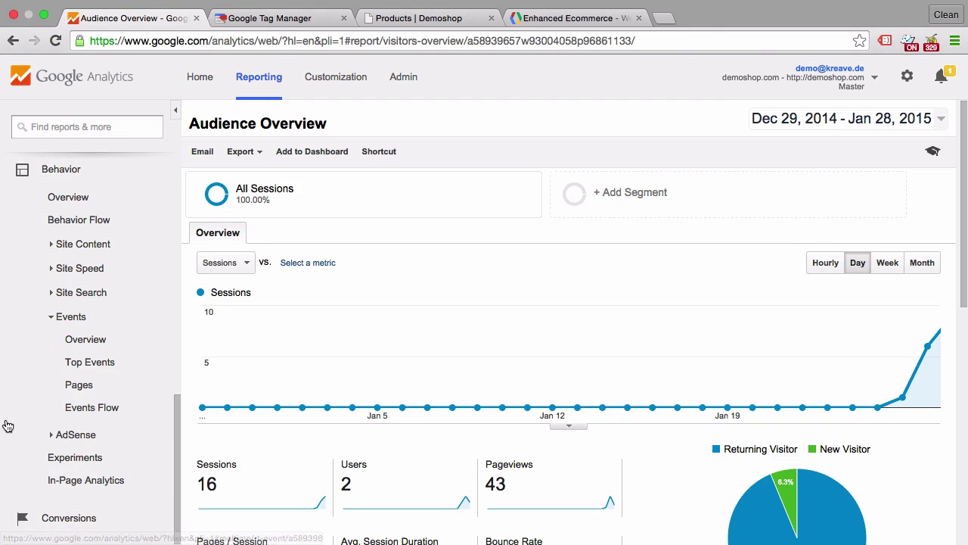
scroll(45, 519, down, 2)
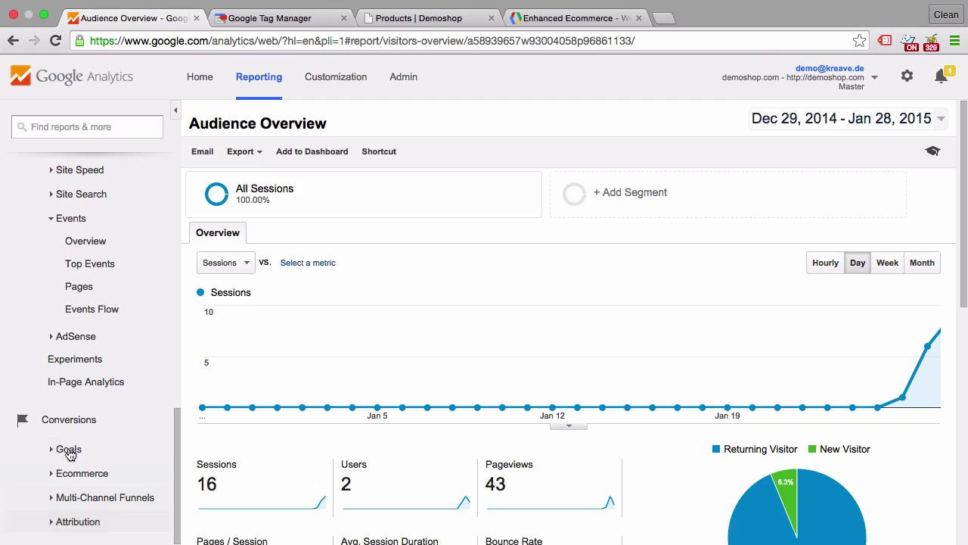
click(67, 470)
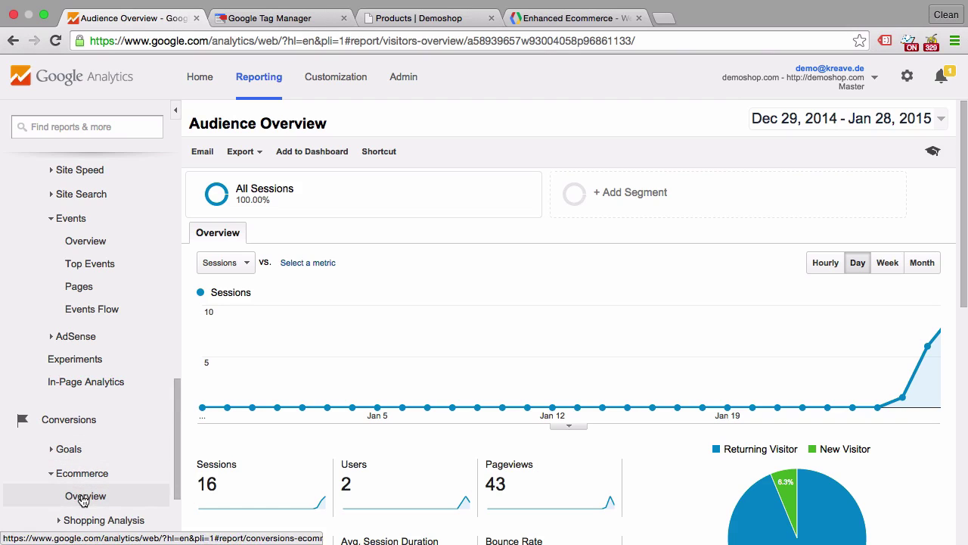
click(82, 498)
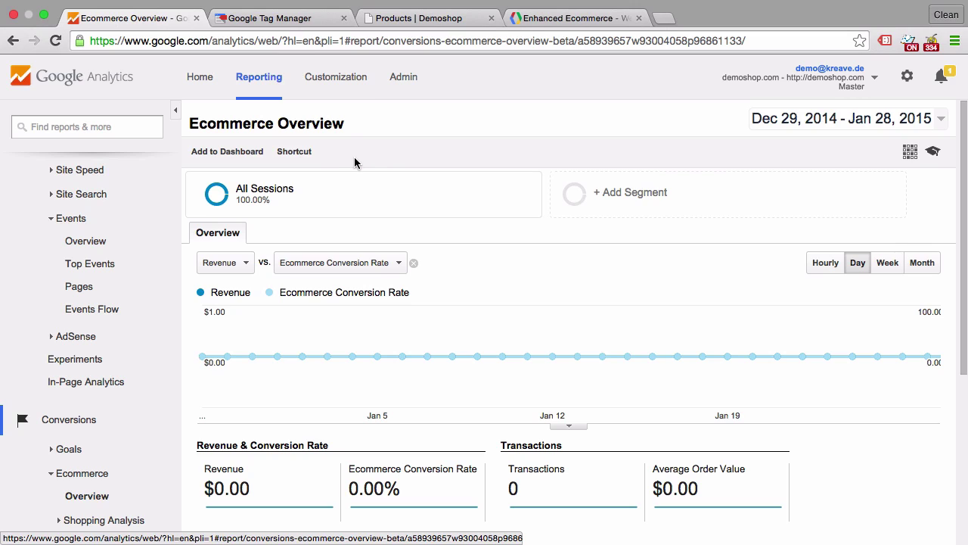
- Return to the Master view's Ecommerce Settings in the administration area
click(392, 90)
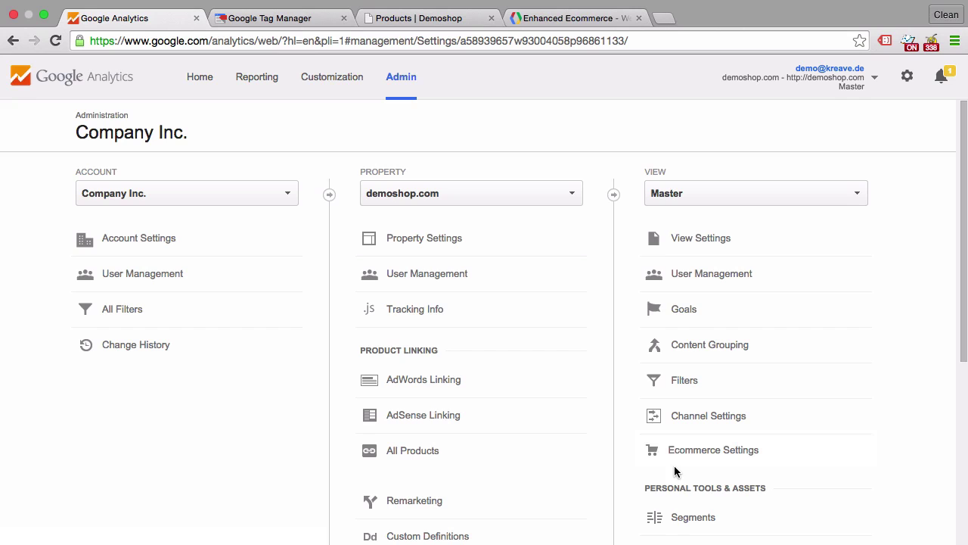
click(675, 463)
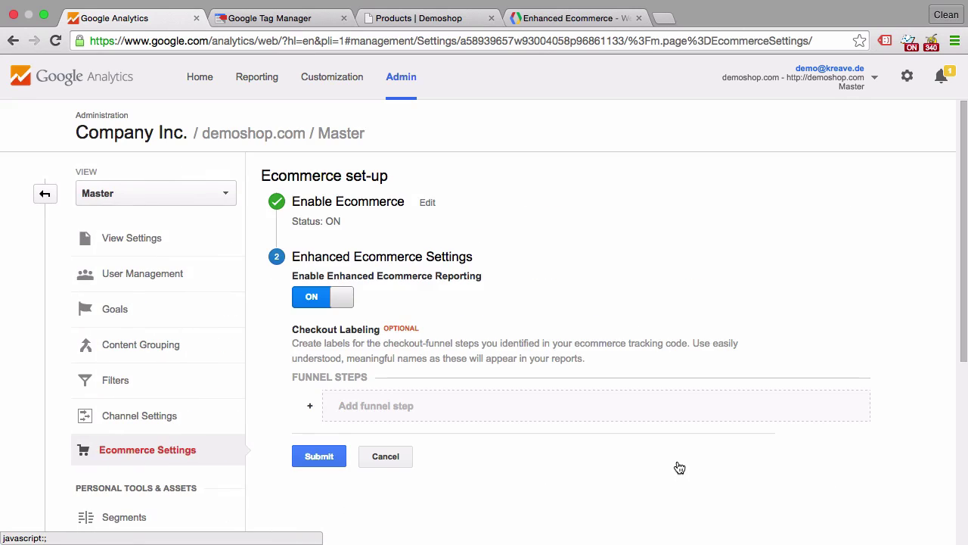